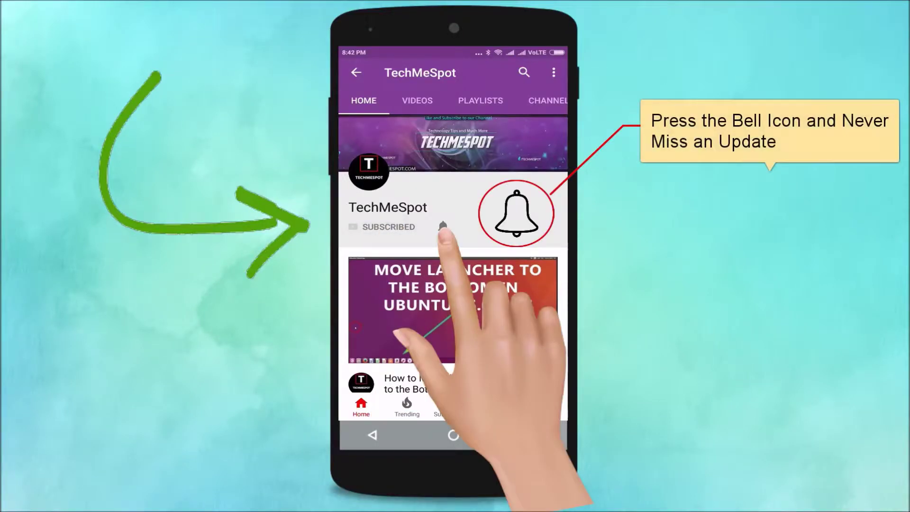
Bring up the Google Play Store on the mirrored Android phone
click(443, 226)
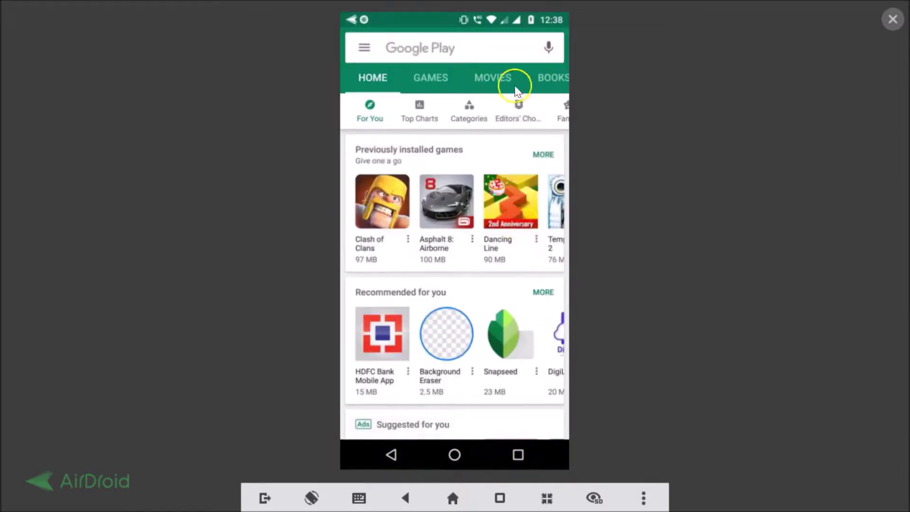
Search the Play Store for 'line app'
click(483, 50)
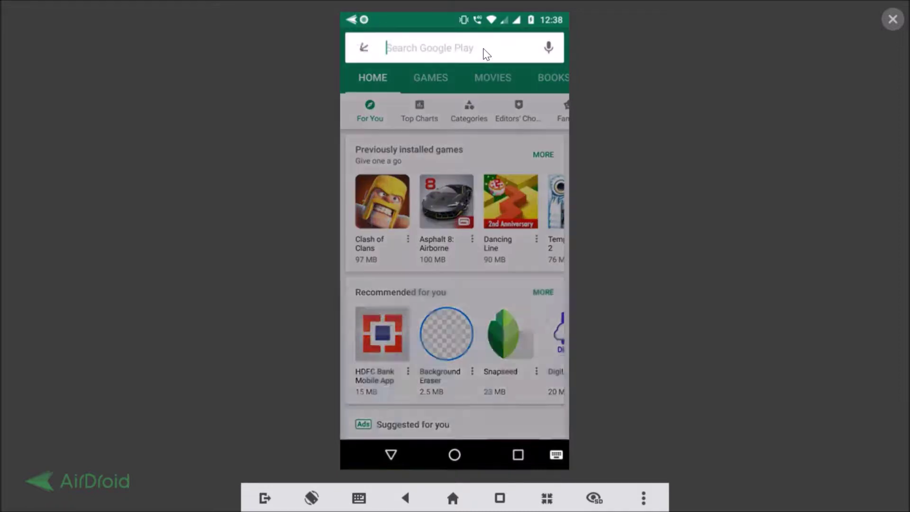
text(li)
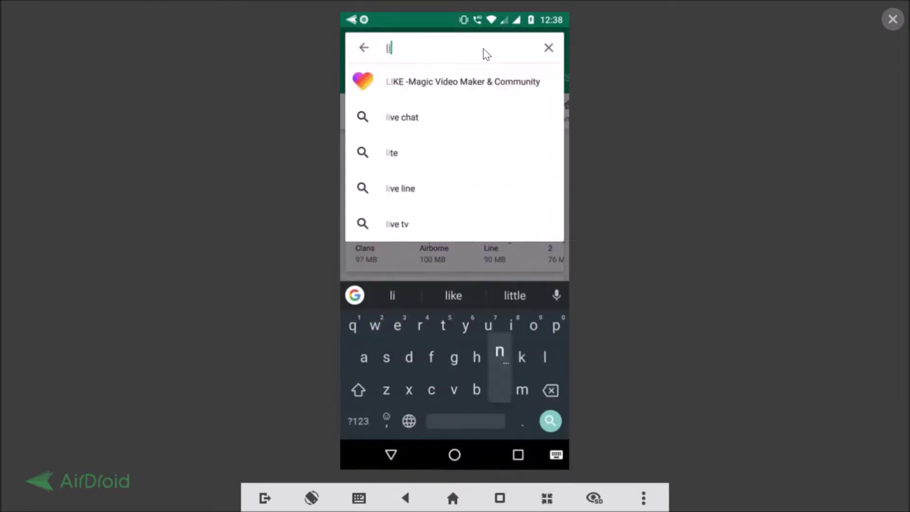
text(ne app)
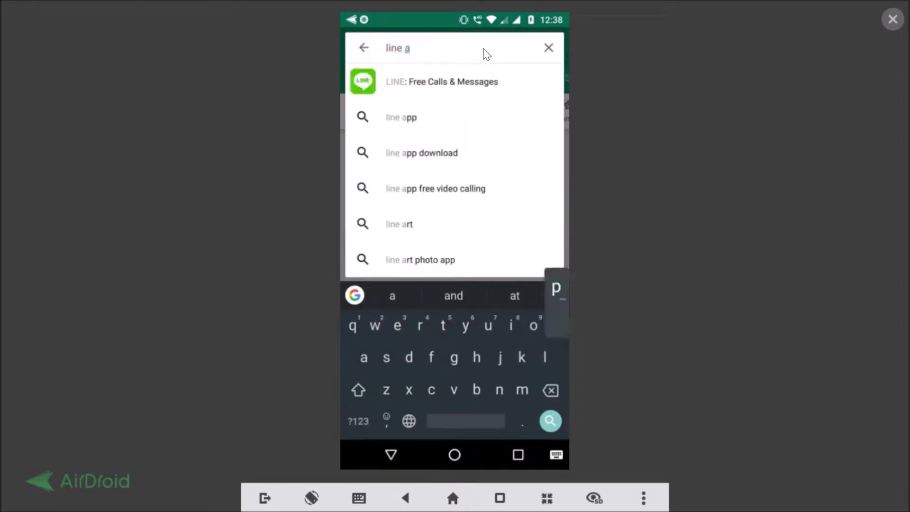
Install LINE: Free Calls & Messages from its store page and open it
click(443, 82)
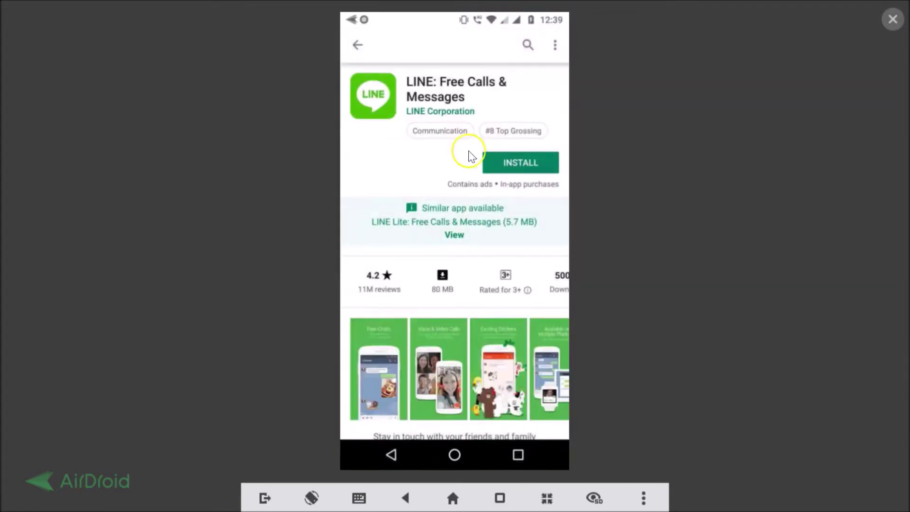
click(506, 164)
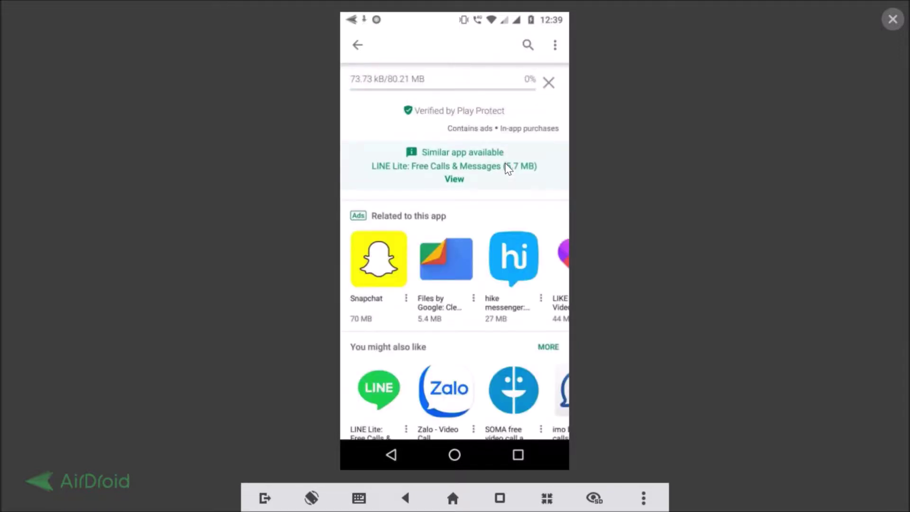
mouse_move(441, 176)
mouse_down()
mouse_move(380, 179)
mouse_move(435, 176)
mouse_up()
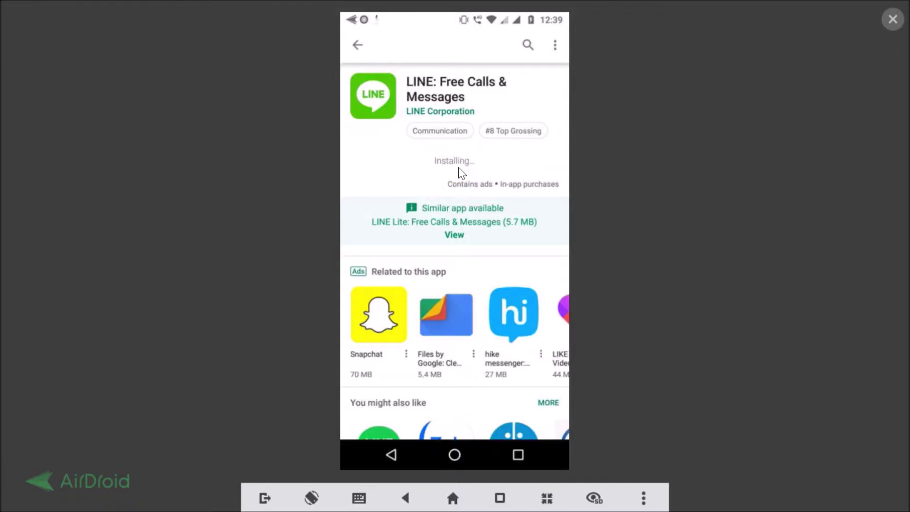
click(495, 169)
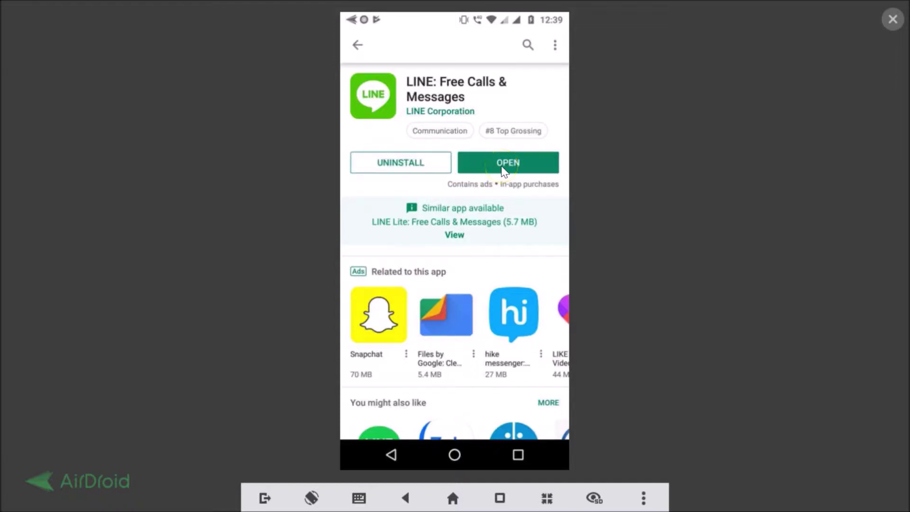
Launch LINE and choose Sign up on the onboarding screen
click(452, 228)
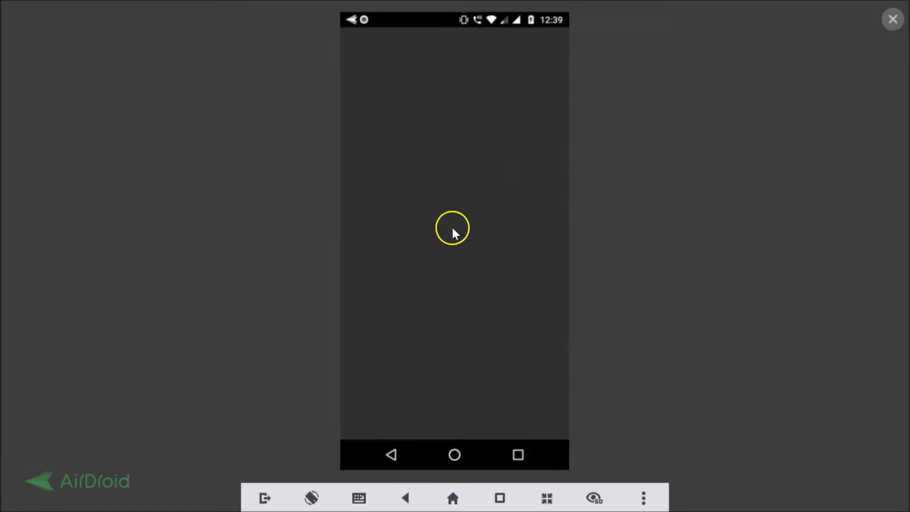
click(474, 230)
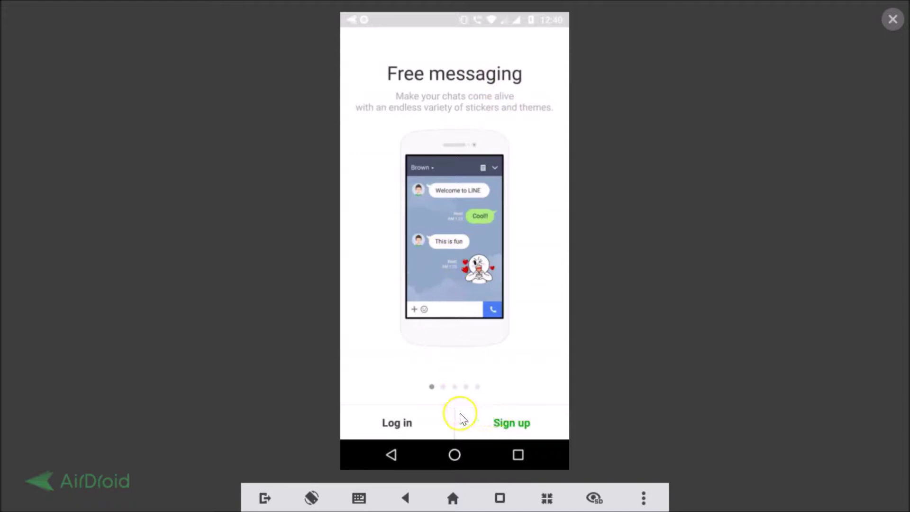
click(504, 424)
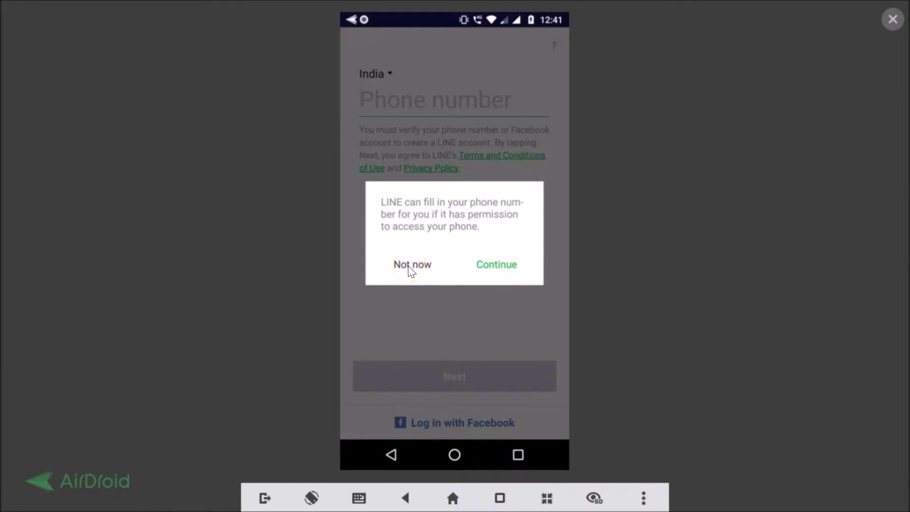
Decline phone-number access and keep India as the selected country
click(409, 267)
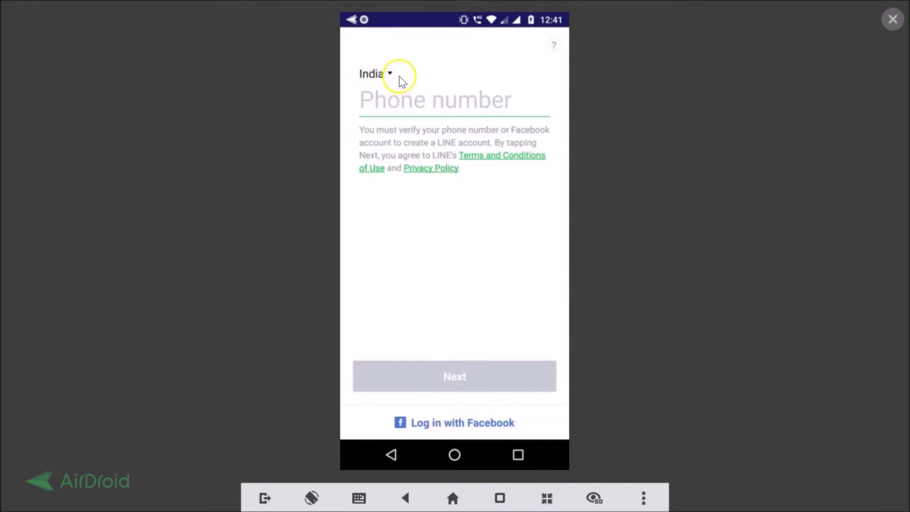
click(385, 74)
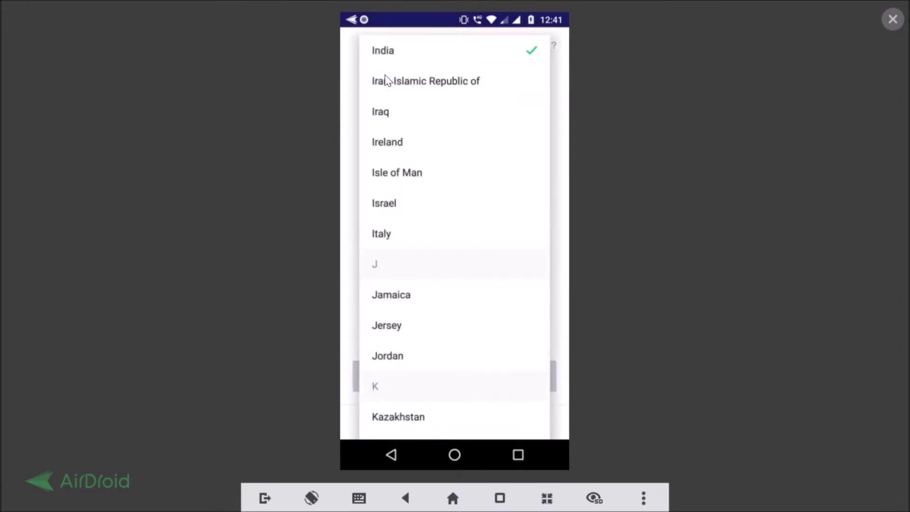
drag(378, 64, 403, 154)
scroll(403, 155, down, 3)
scroll(403, 155, up, 6)
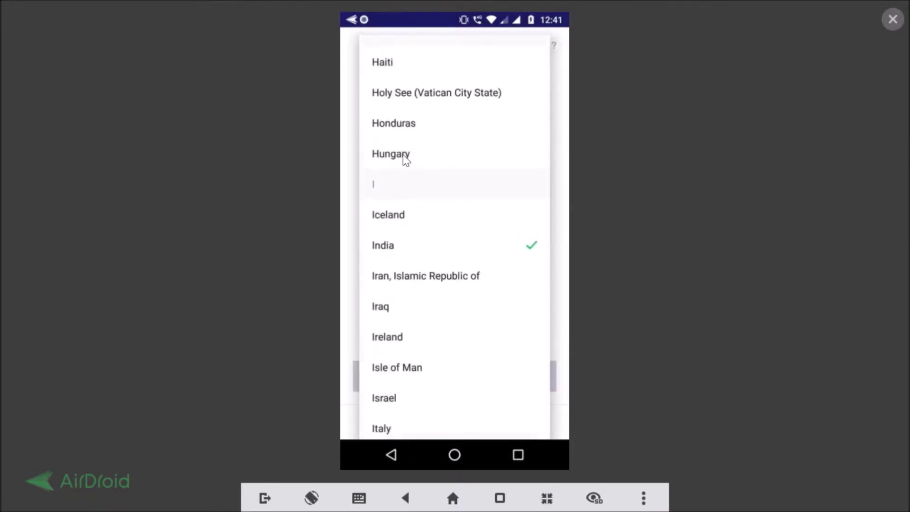
drag(425, 252, 405, 243)
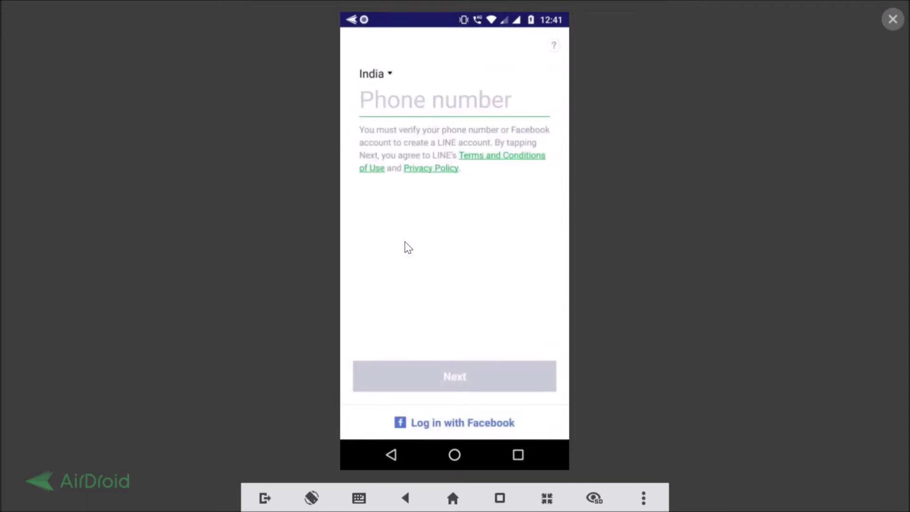
Enter the phone number and request the verification code by SMS
click(410, 131)
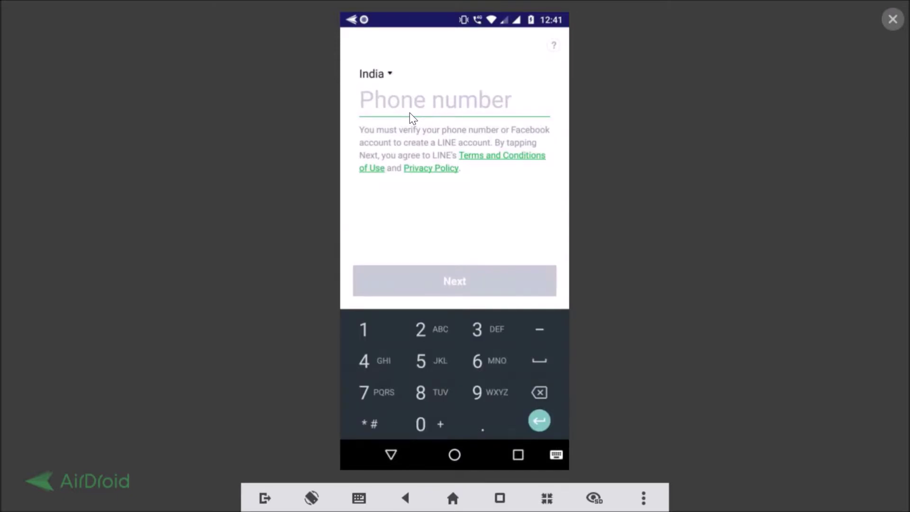
key(ctrl+v)
click(408, 158)
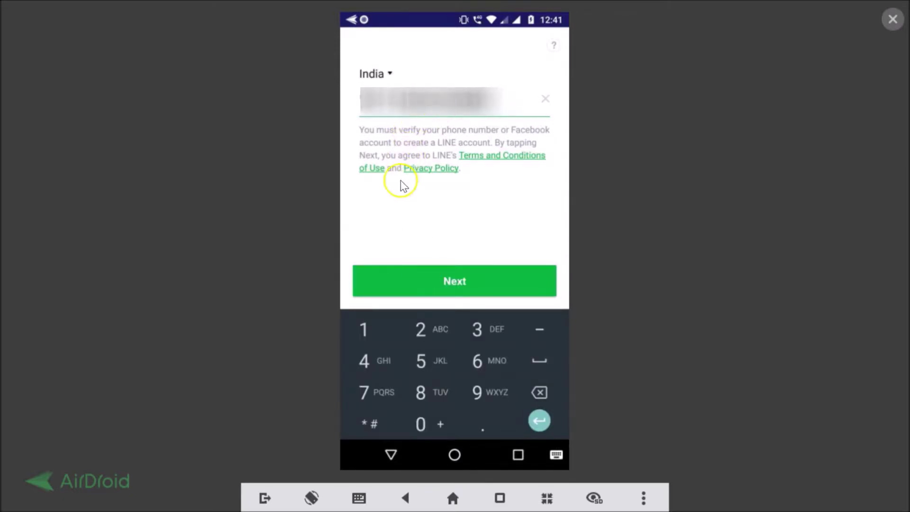
click(436, 280)
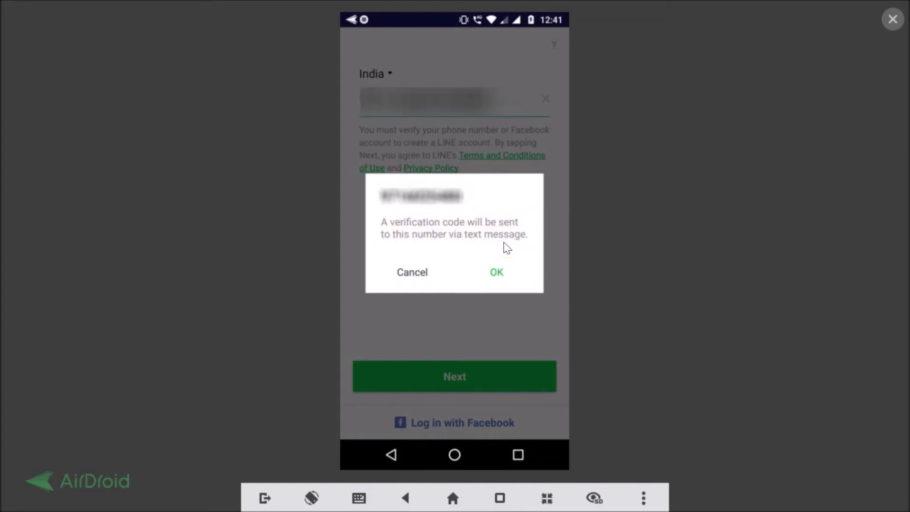
click(496, 274)
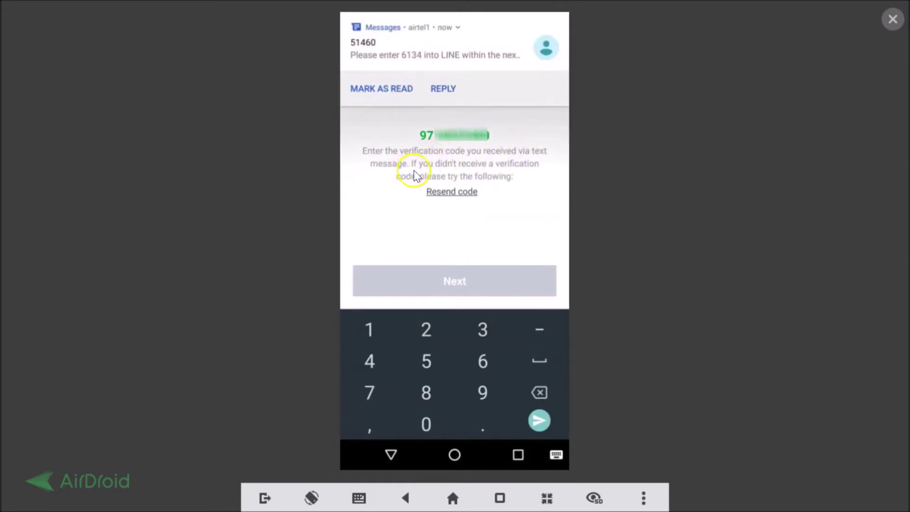
Dismiss the SMS notification and submit the received verification code
click(409, 99)
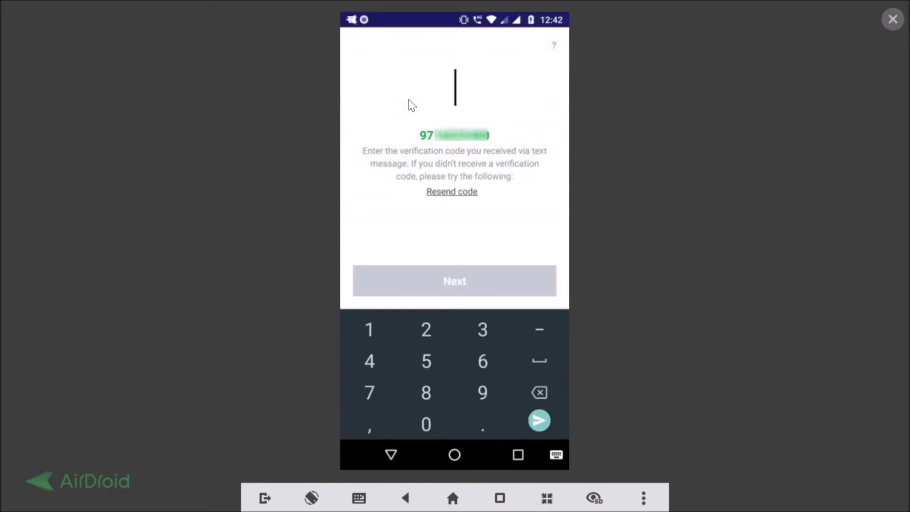
click(438, 98)
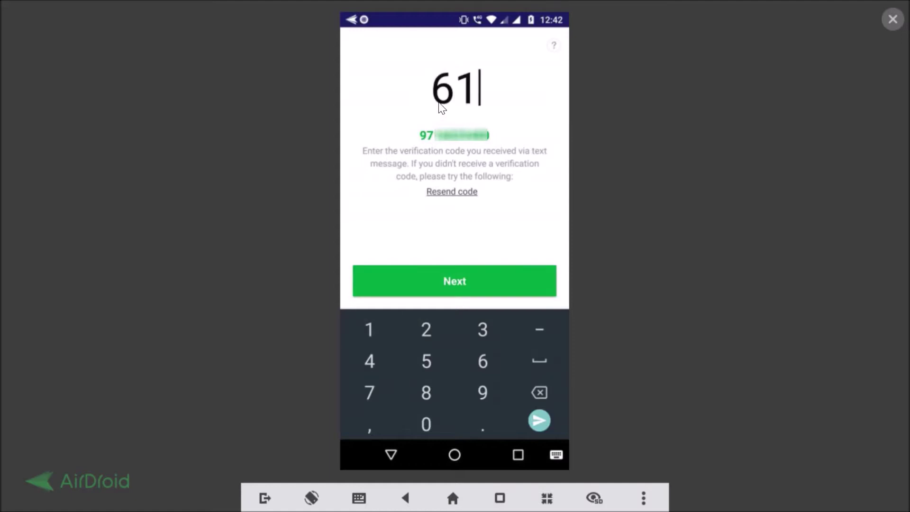
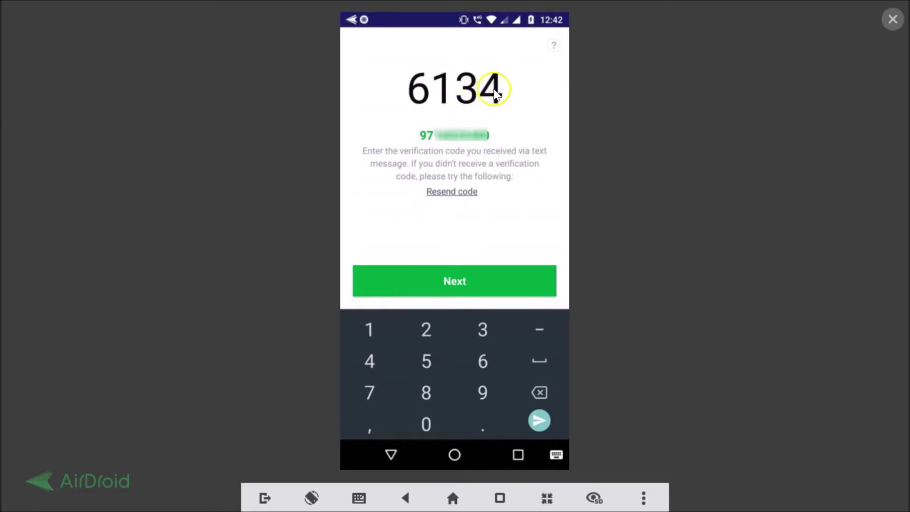
click(450, 279)
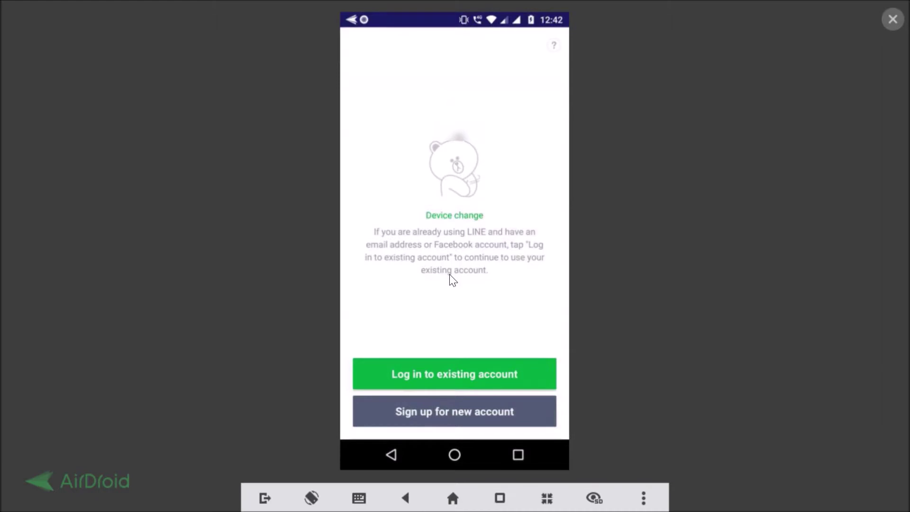
Choose to sign up for a new account and accept the old-data deletion warning
mouse_move(449, 274)
mouse_down()
mouse_move(445, 232)
mouse_move(410, 234)
mouse_move(421, 244)
mouse_move(488, 242)
mouse_up()
click(468, 409)
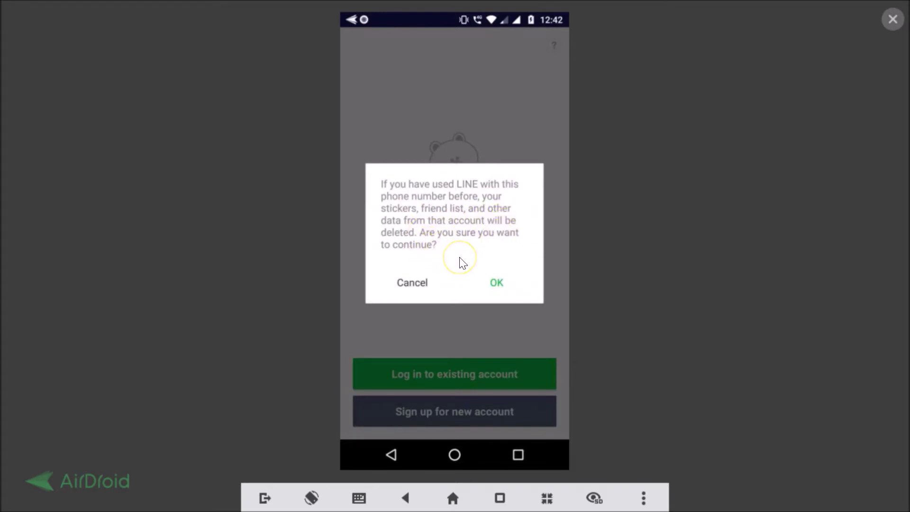
click(496, 283)
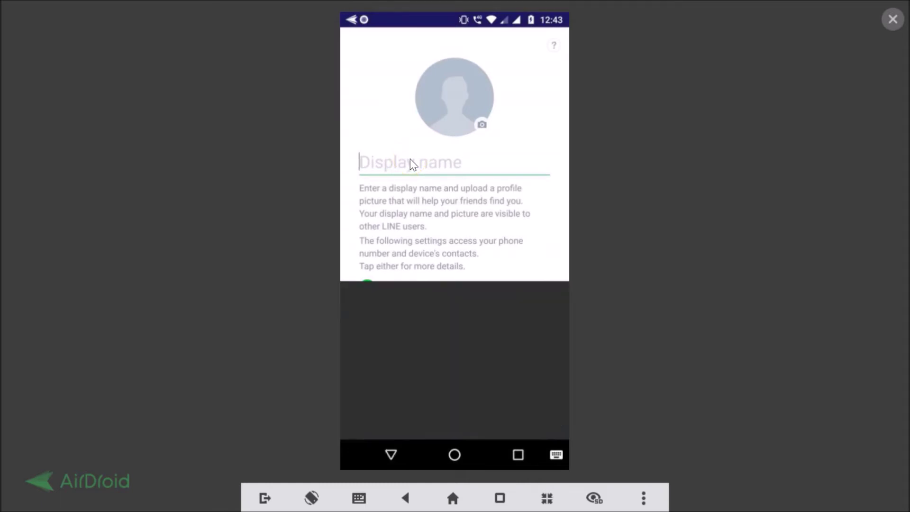
Enter the account's display name and register the new account
text(john)
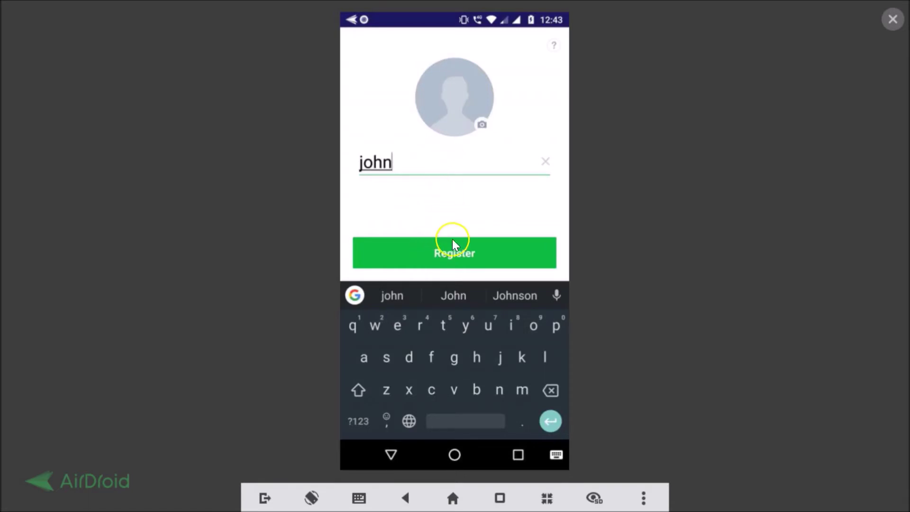
click(453, 252)
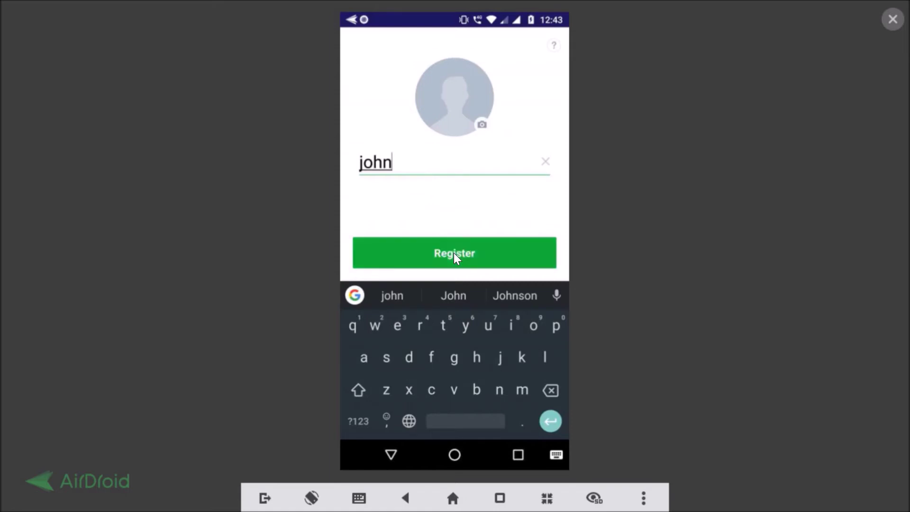
click(444, 217)
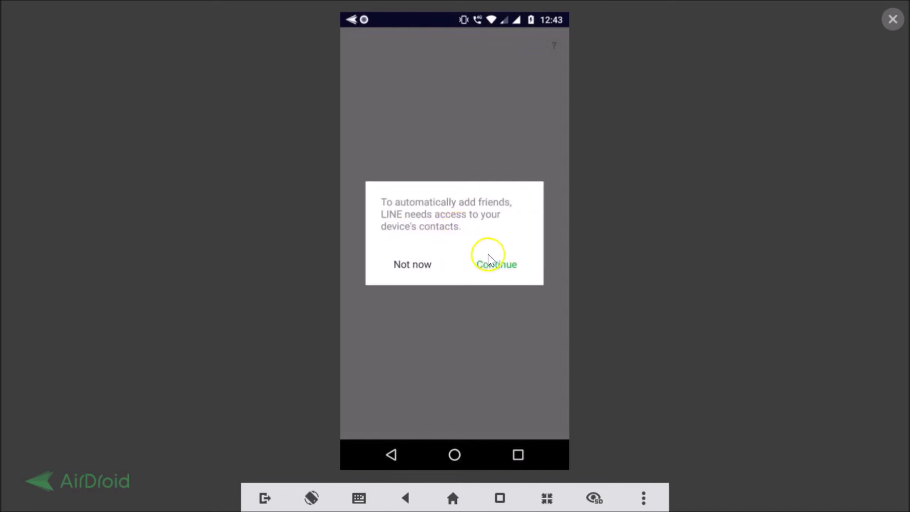
Agree to auto-add friends from contacts and grant LINE contacts access
click(499, 261)
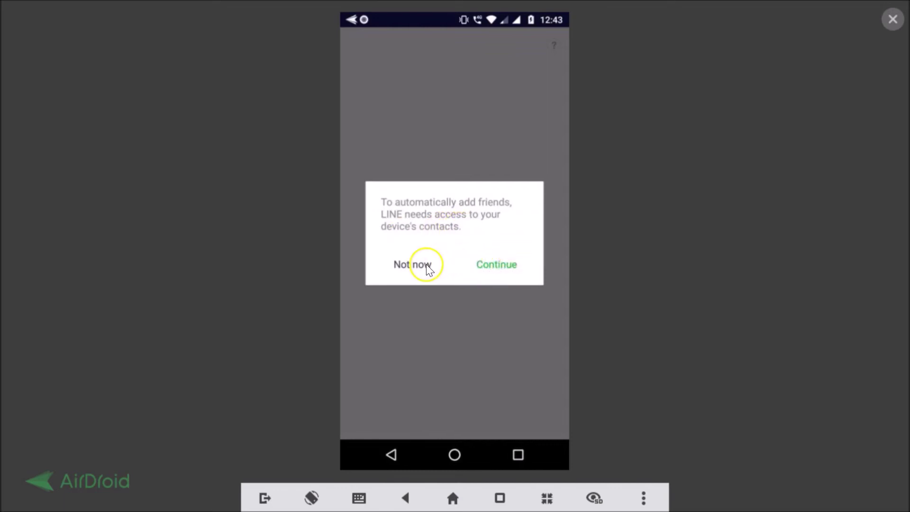
click(490, 268)
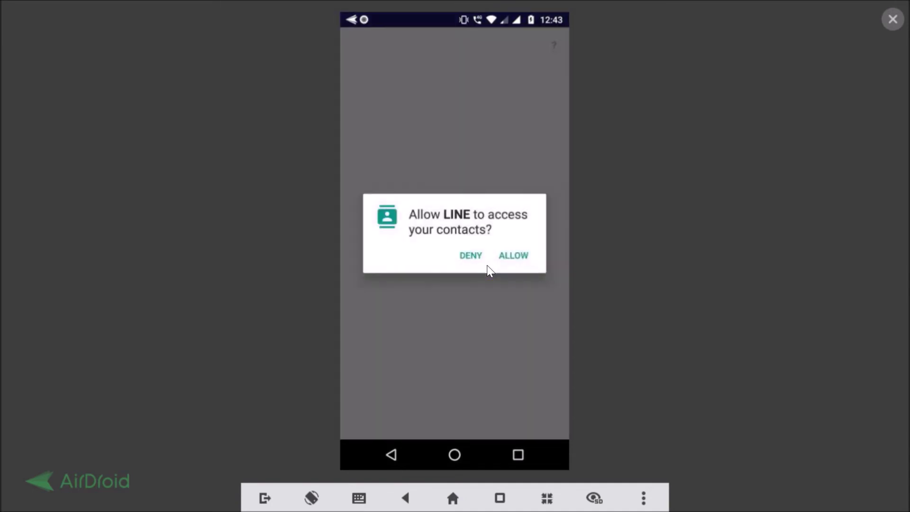
click(514, 259)
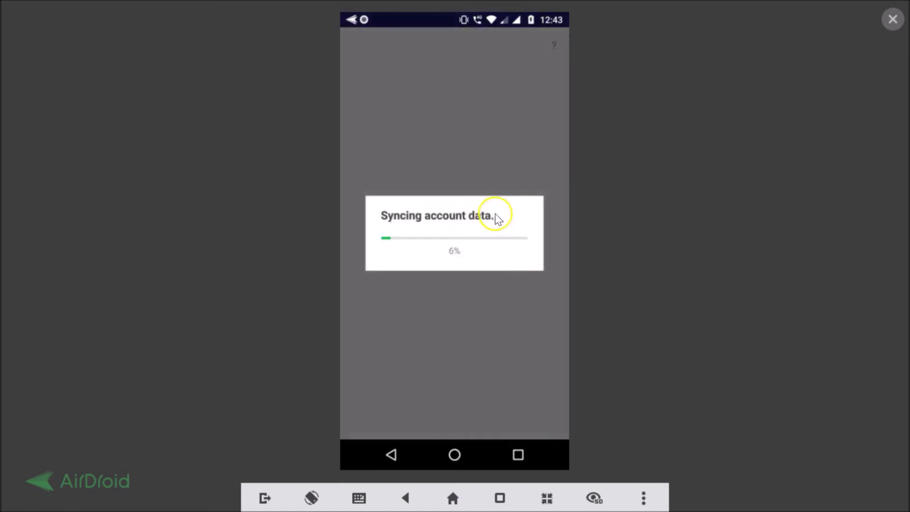